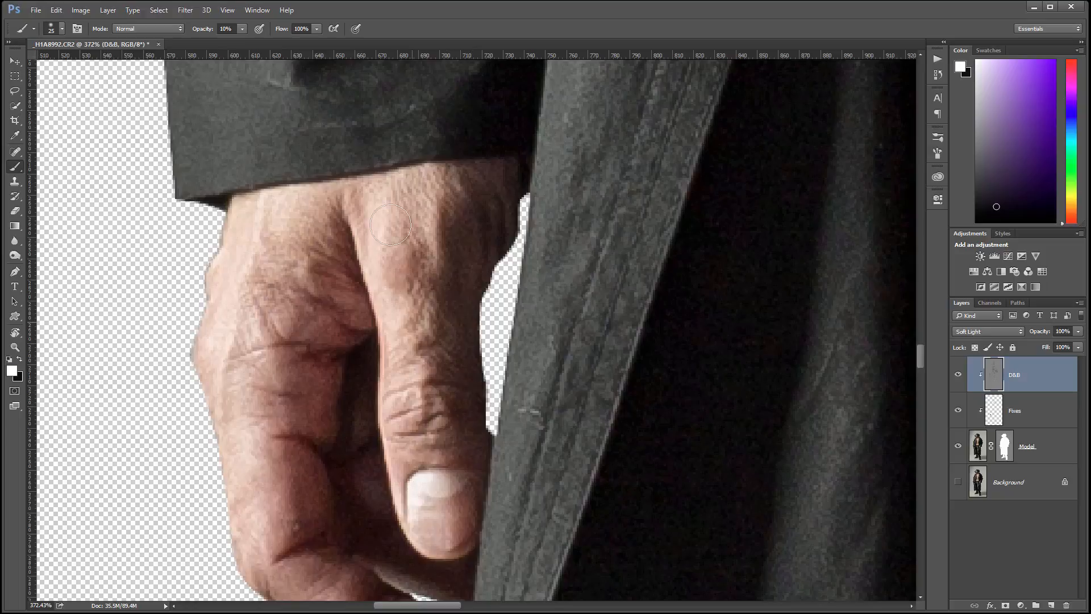
- Dodge the highlights on the hand's back, thumb and curled fingers with white at 10% opacity on the D&B layer
drag(230, 293, 254, 283)
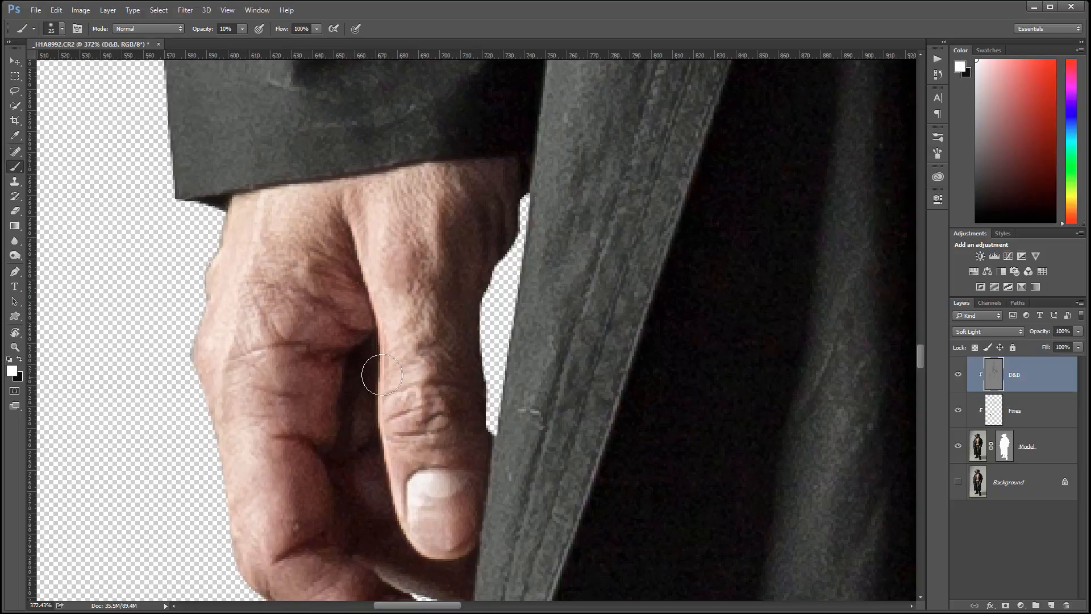
drag(429, 394, 400, 175)
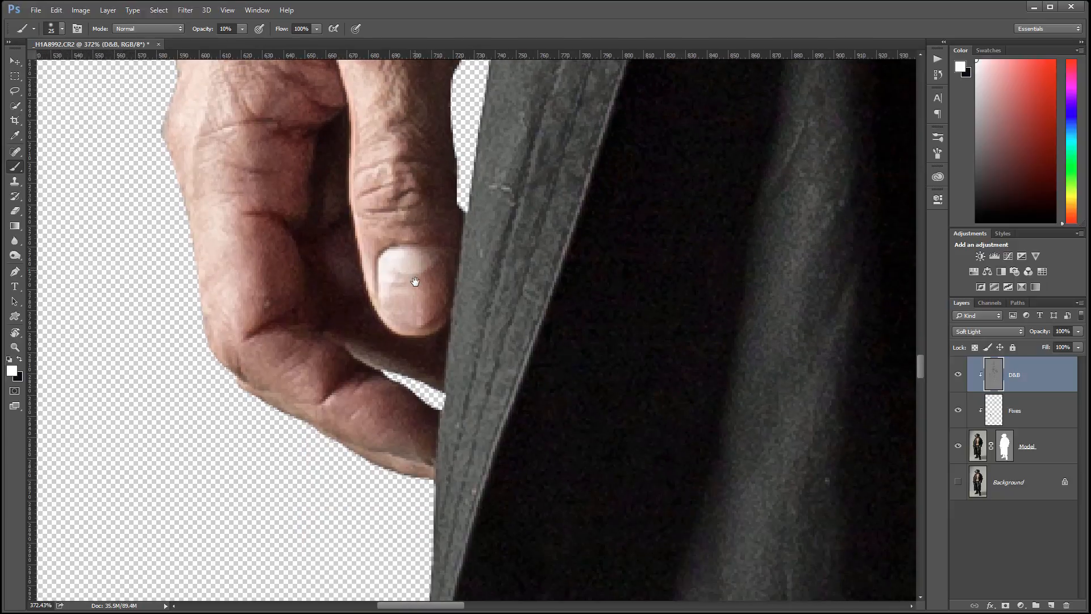
drag(264, 377, 285, 373)
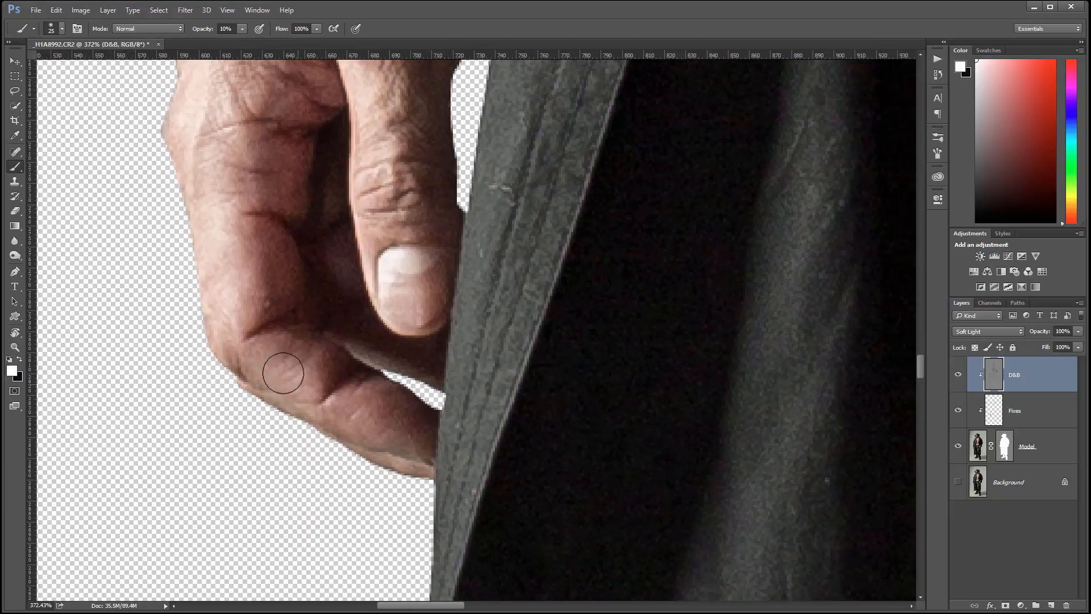
drag(365, 415, 360, 416)
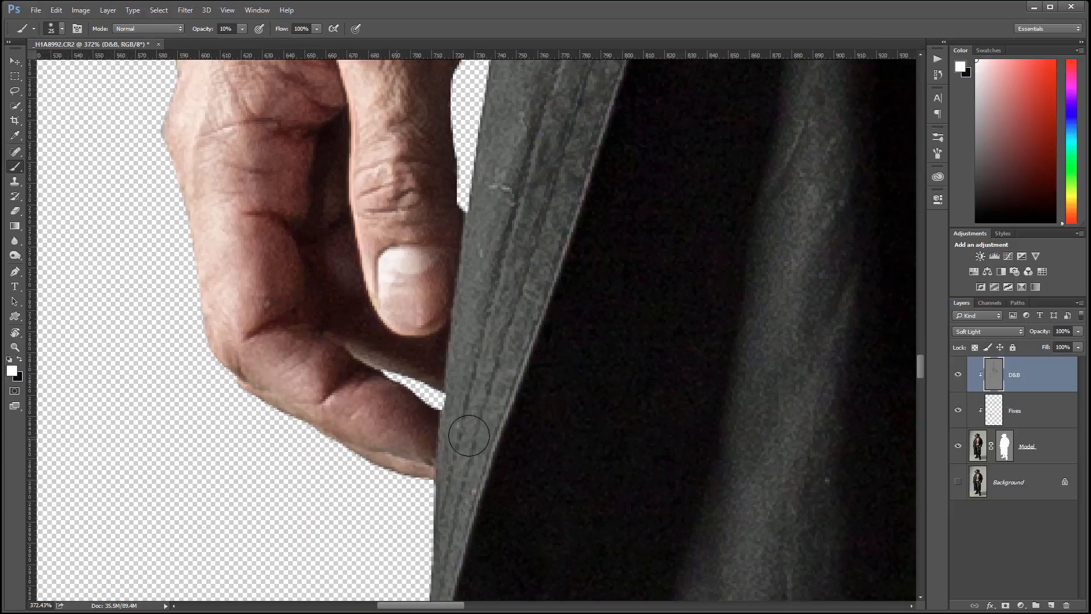
- Dodge and burn the folds of the coat sleeve above the cuff, alternating white and black at 10% opacity
drag(610, 283, 540, 517)
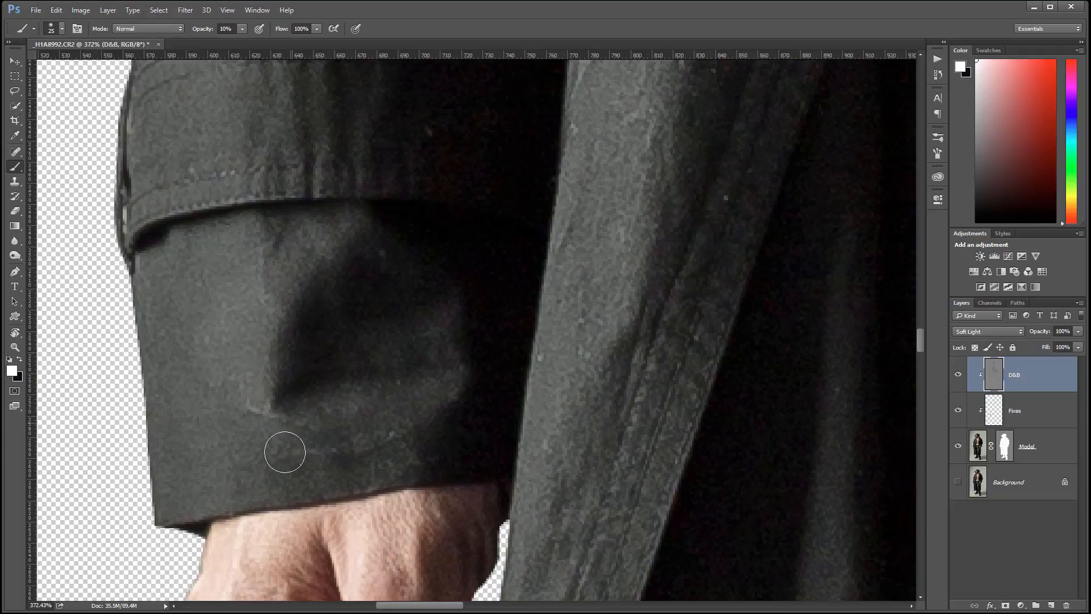
drag(504, 241, 513, 449)
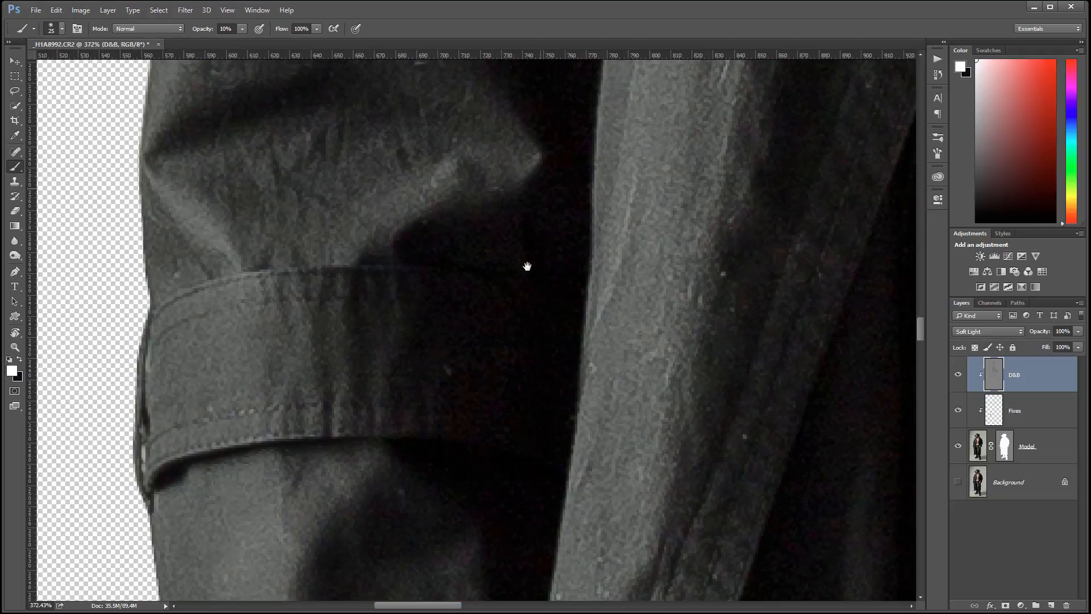
drag(527, 264, 511, 441)
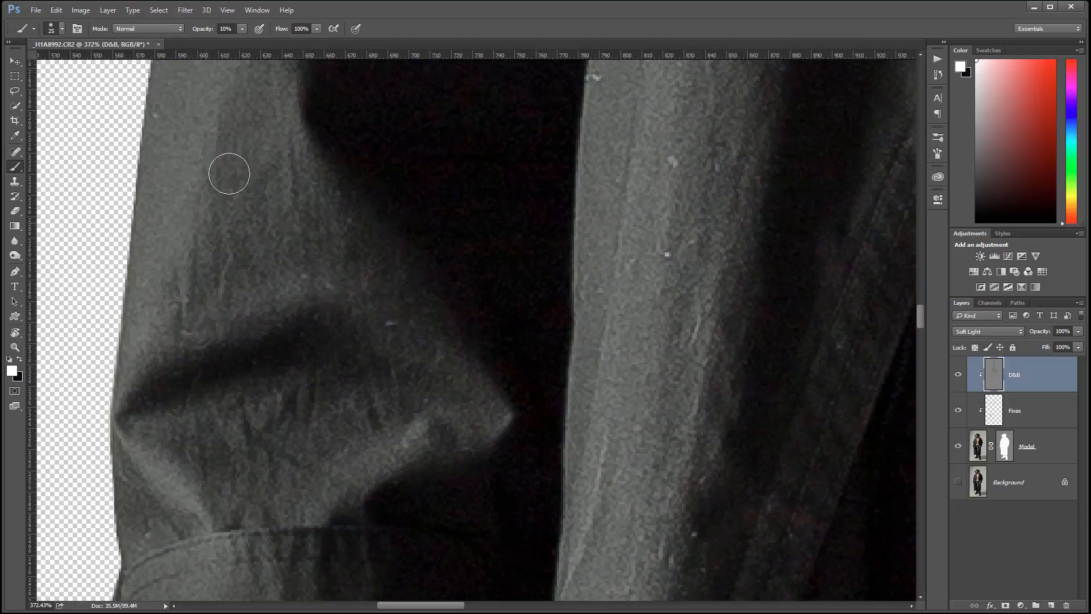
key(x)
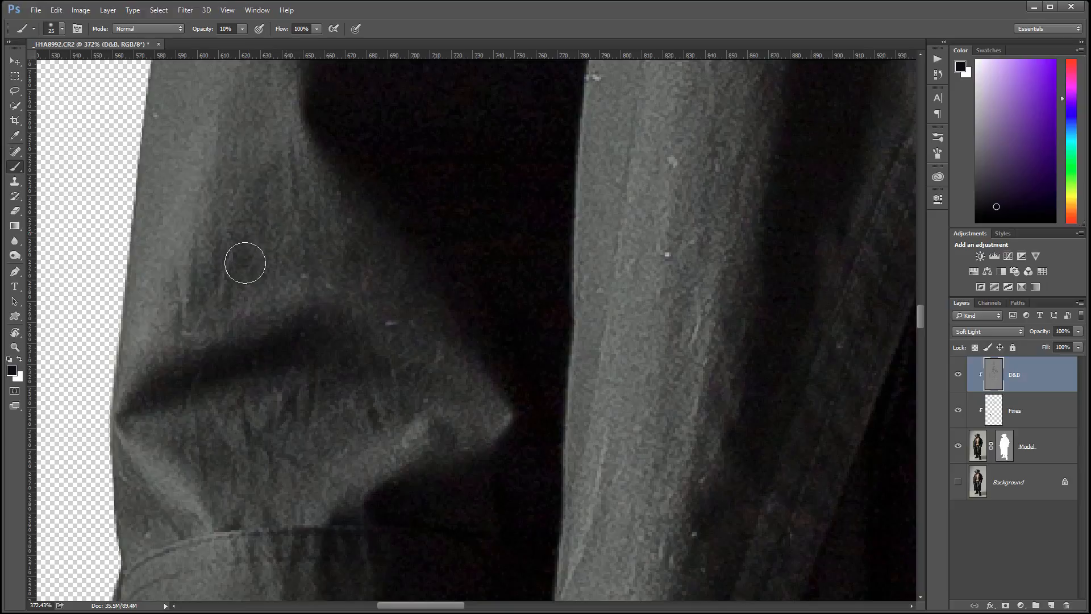
key(x)
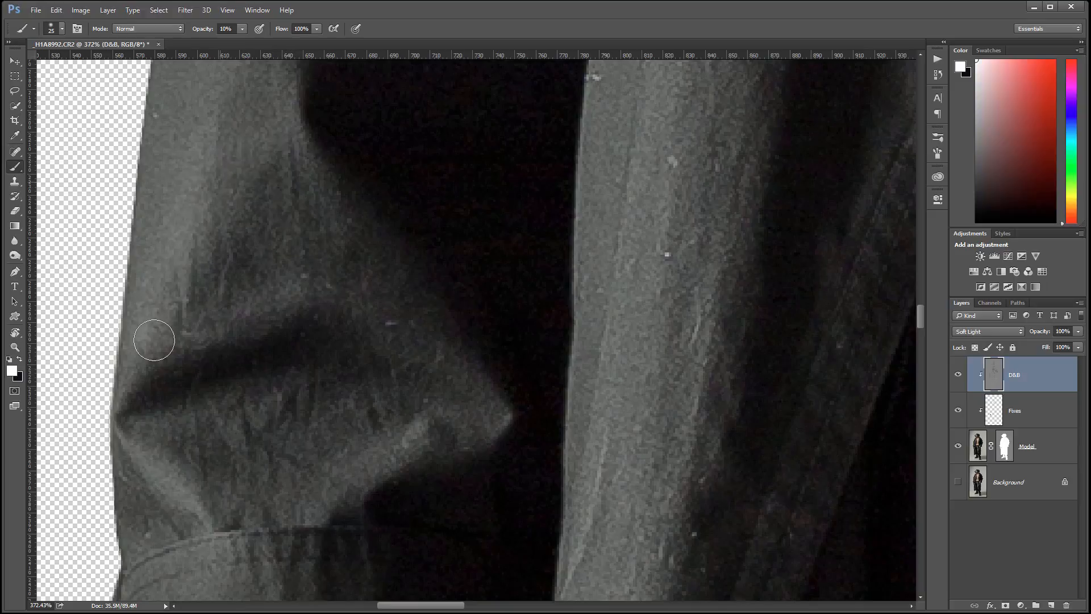
key(x)
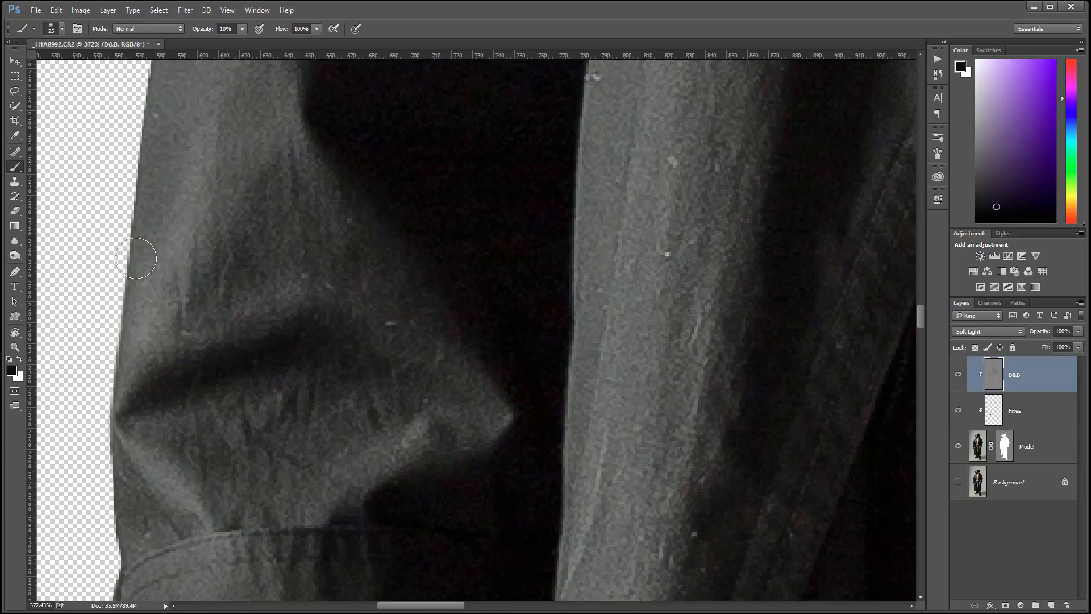
- Dodge the creases beside the buttonhole along the coat's front edge with white
drag(501, 227, 404, 419)
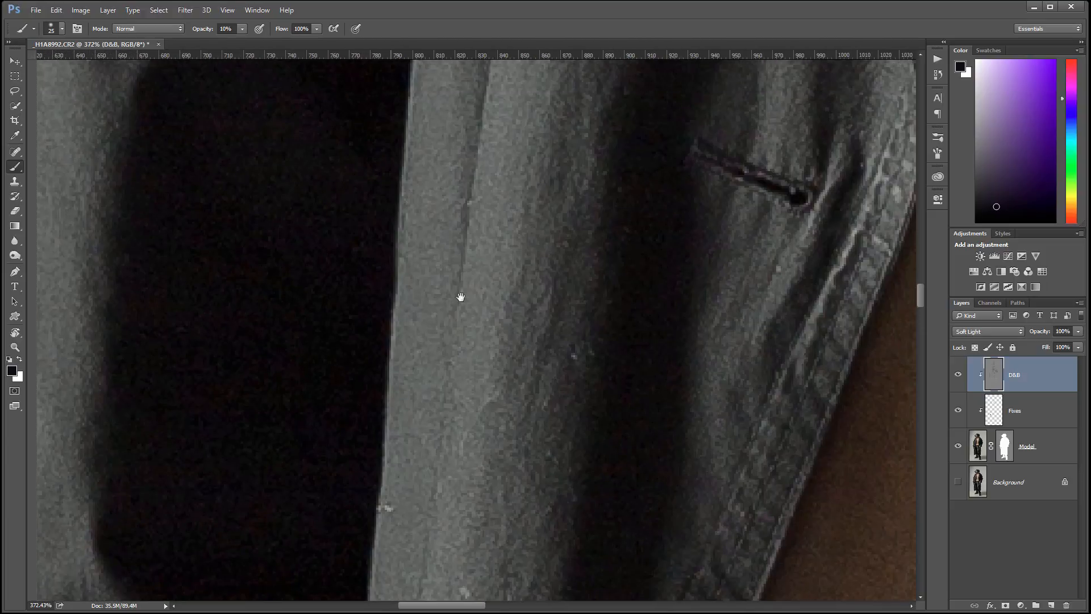
drag(460, 297, 332, 370)
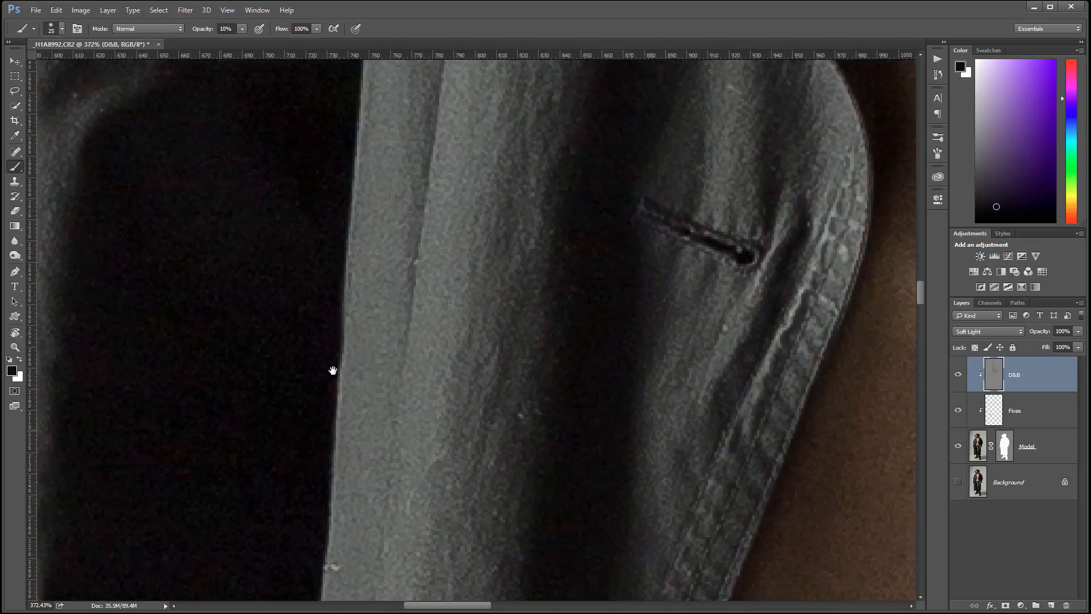
key(x)
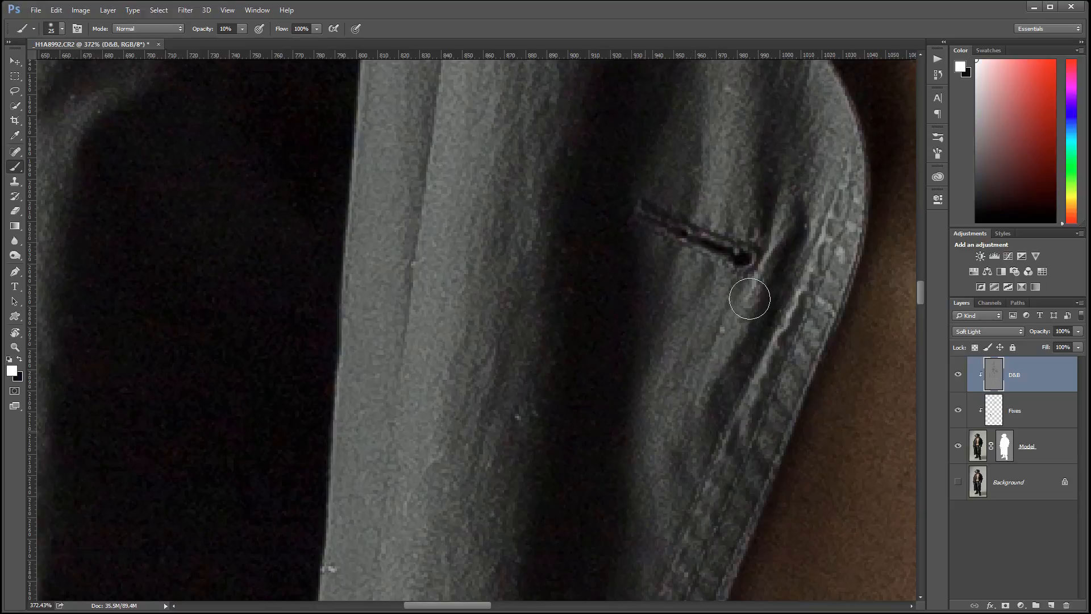
- Dodge the highlights of the abdominal muscles from the waistband up to the ribs with white
drag(786, 436, 602, 195)
drag(693, 555, 628, 545)
drag(699, 234, 440, 345)
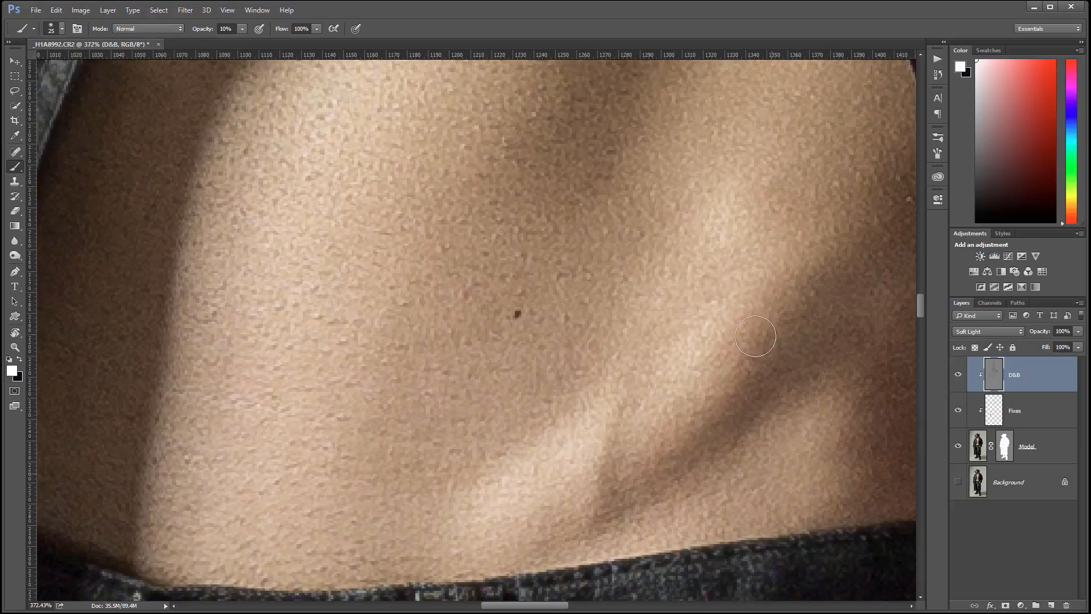
scroll(526, 236, down, 2)
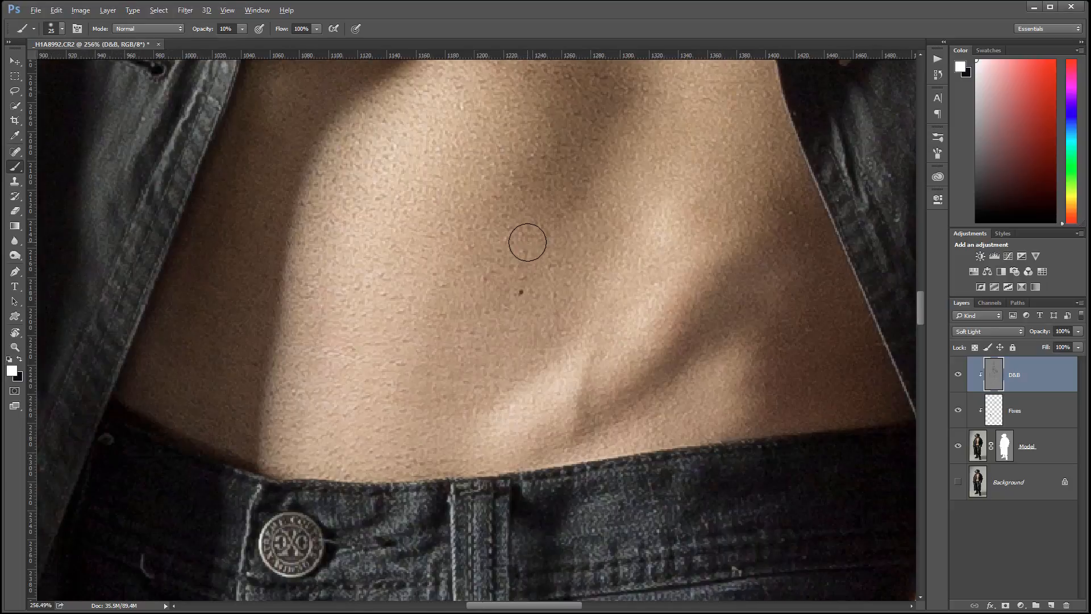
drag(597, 259, 591, 358)
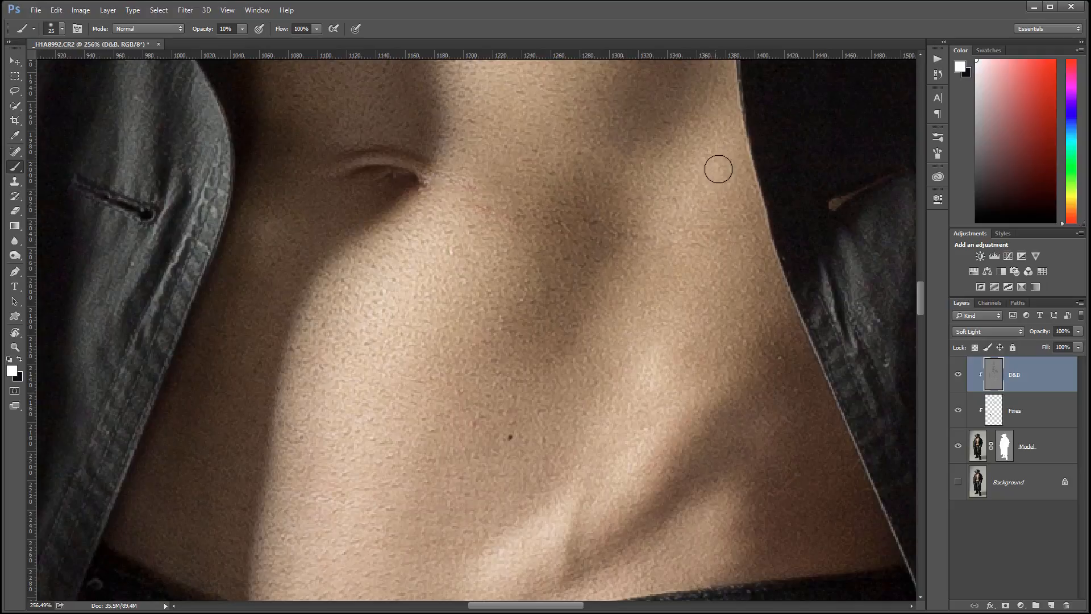
scroll(711, 329, up, 5)
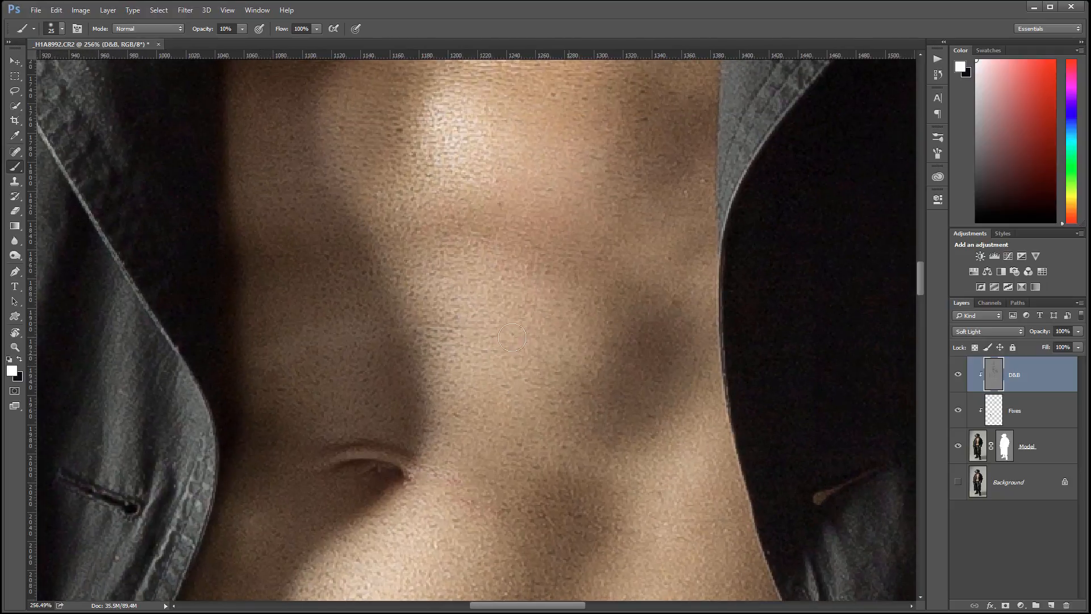
scroll(631, 398, up, 5)
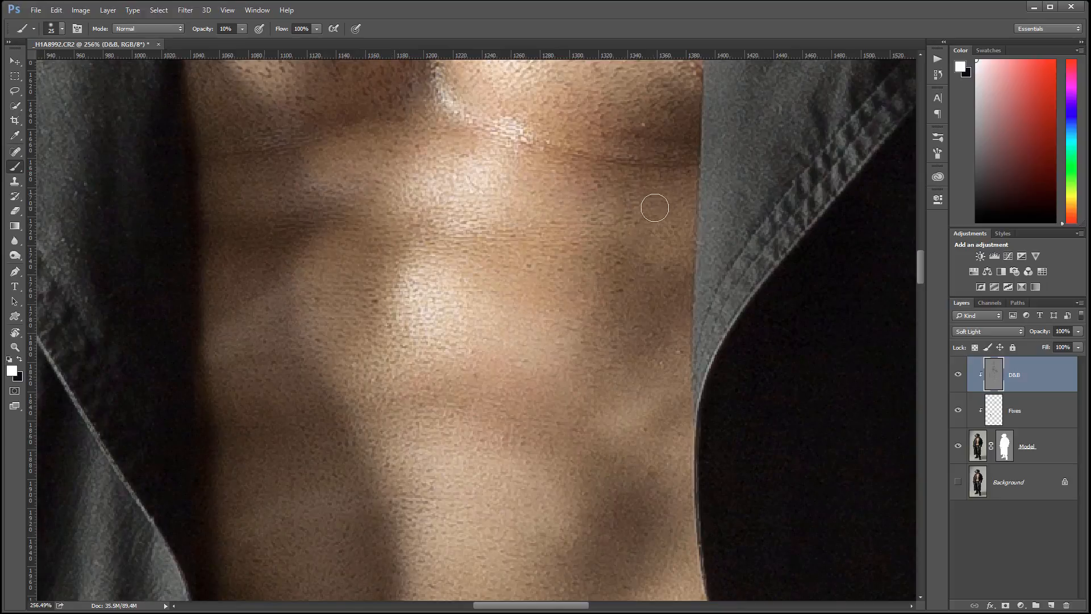
- Enlarge the brush to 80 px and dodge the highlights across the upper chest with white
mouse_move(661, 192)
mouse_down()
mouse_move(621, 336)
mouse_move(646, 439)
mouse_up()
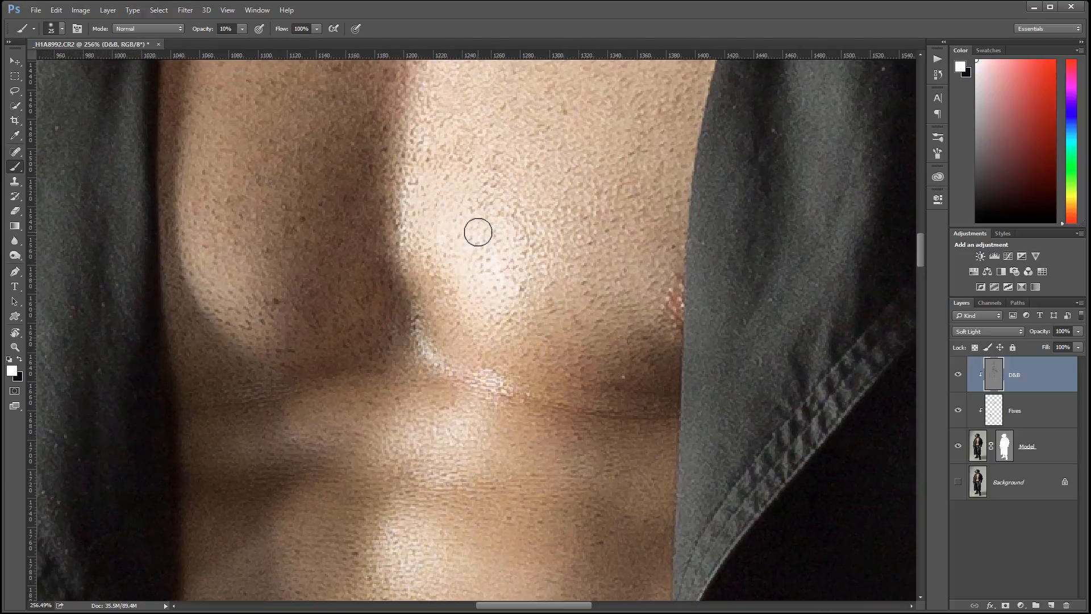
scroll(478, 232, down, 2)
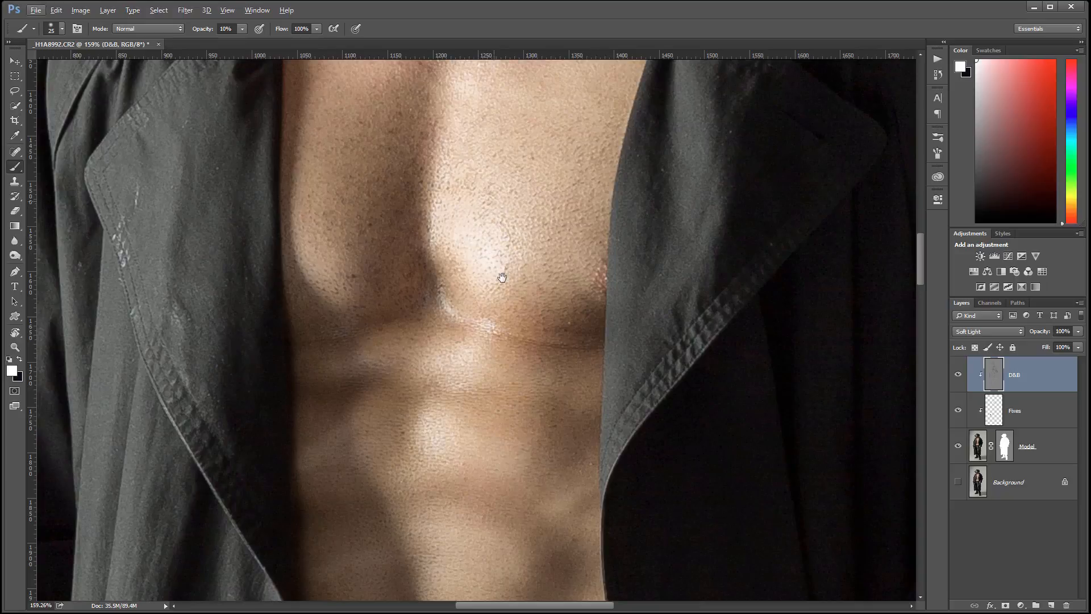
drag(502, 277, 534, 427)
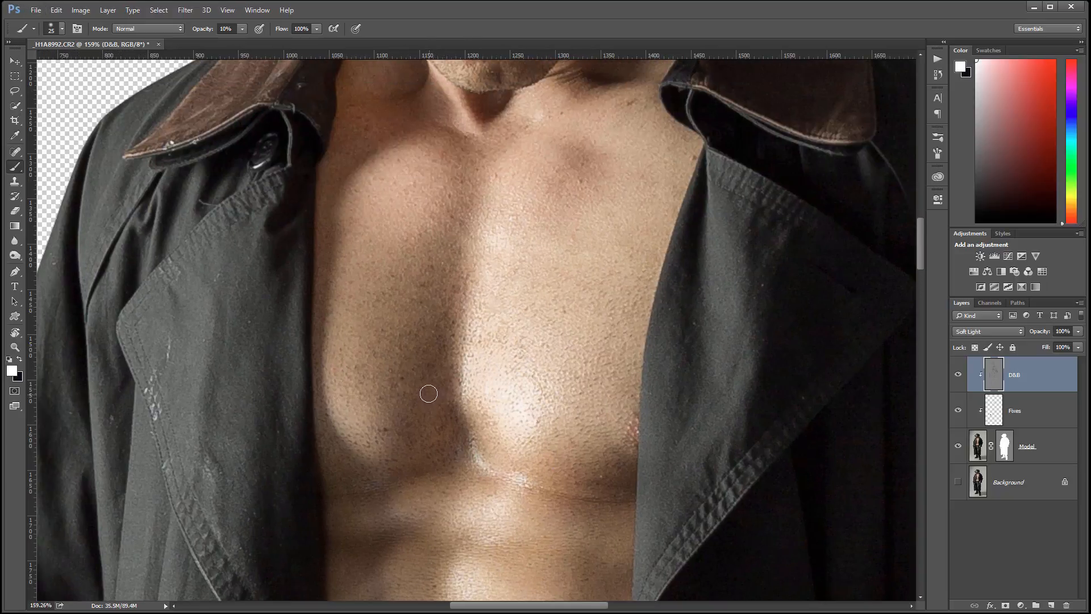
key(bracketright)
key(bracketright)
key(bracketright)
key(bracketright)
key(bracketright)
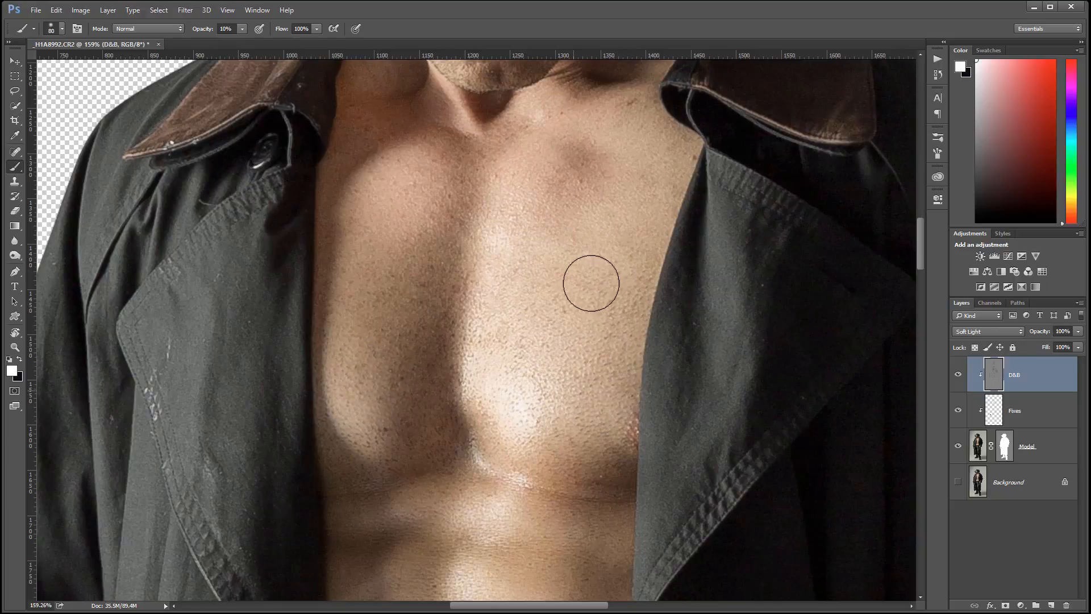
mouse_move(570, 164)
mouse_down()
mouse_move(613, 184)
mouse_move(628, 159)
mouse_move(538, 169)
mouse_move(622, 152)
mouse_move(640, 124)
mouse_move(679, 134)
mouse_up()
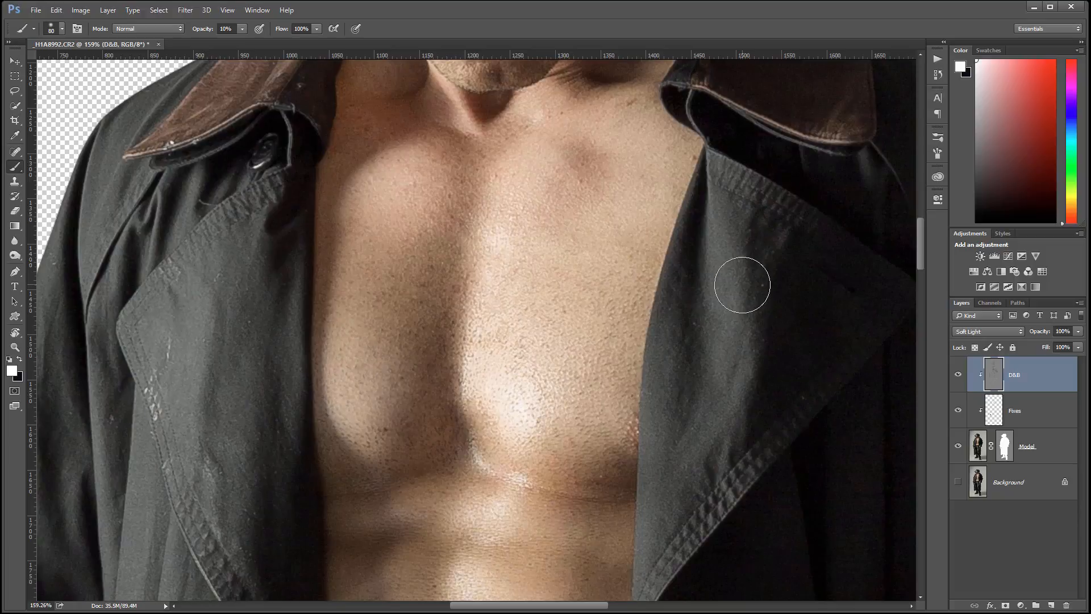
- Reduce the brush to 45 px and dodge the faint folds on the dark coat's shoulder and upper sleeve
key(bracketleft)
key(bracketleft)
key(bracketleft)
key(bracketleft)
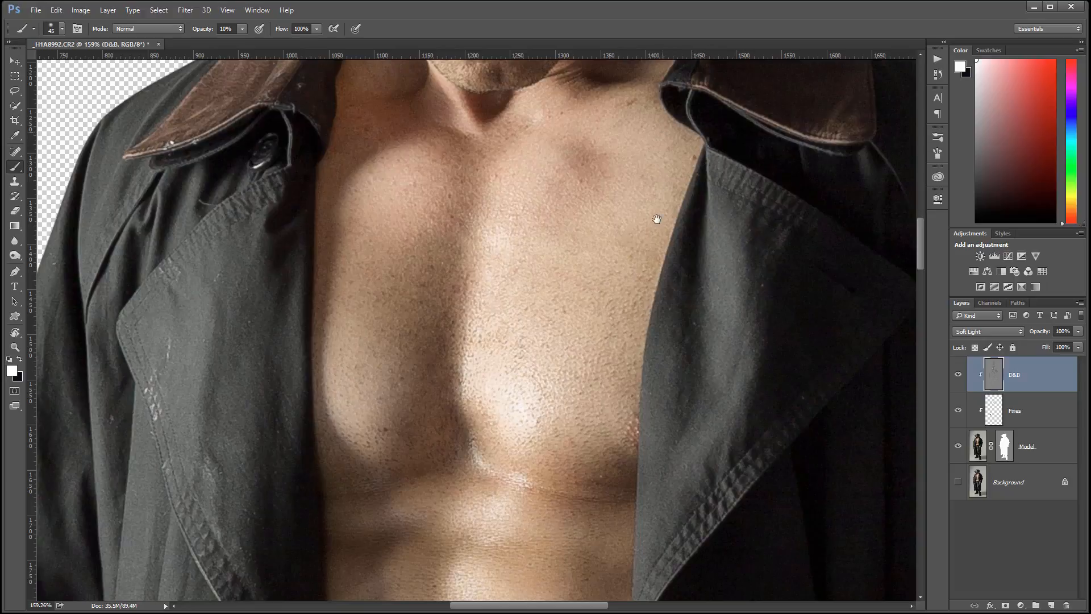
mouse_move(656, 219)
mouse_down()
mouse_move(621, 572)
mouse_move(645, 555)
mouse_up()
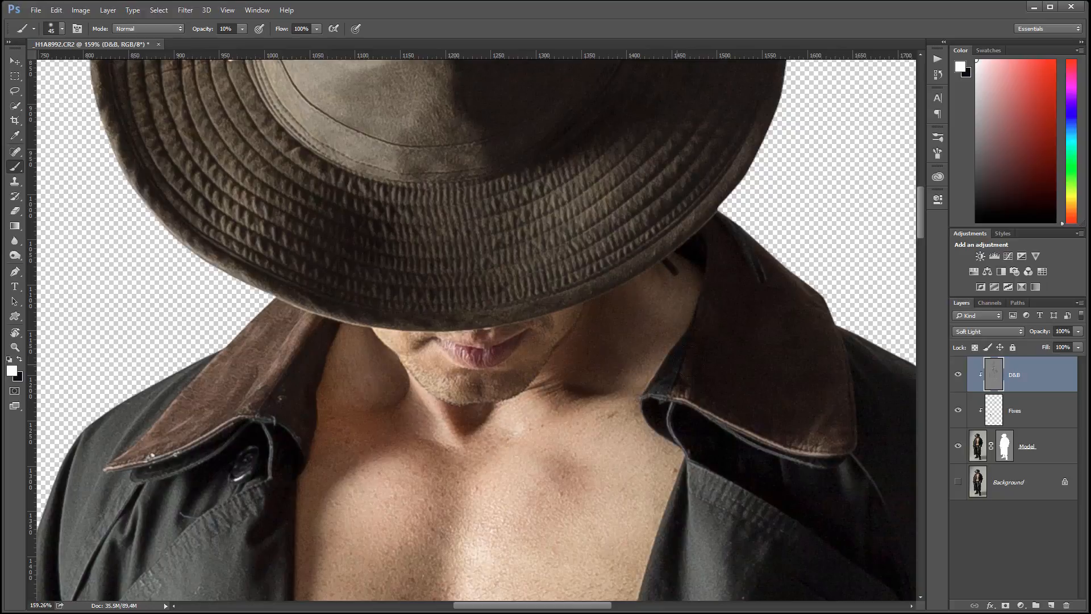
drag(620, 290, 633, 446)
drag(624, 244, 629, 434)
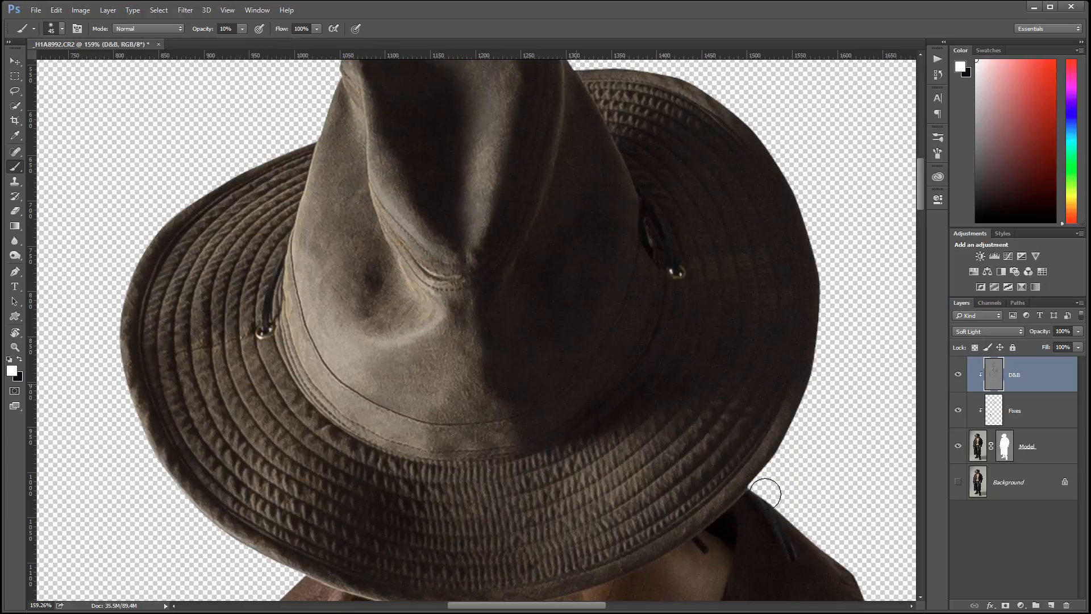
drag(765, 494, 672, 188)
drag(672, 540, 620, 279)
drag(635, 334, 577, 396)
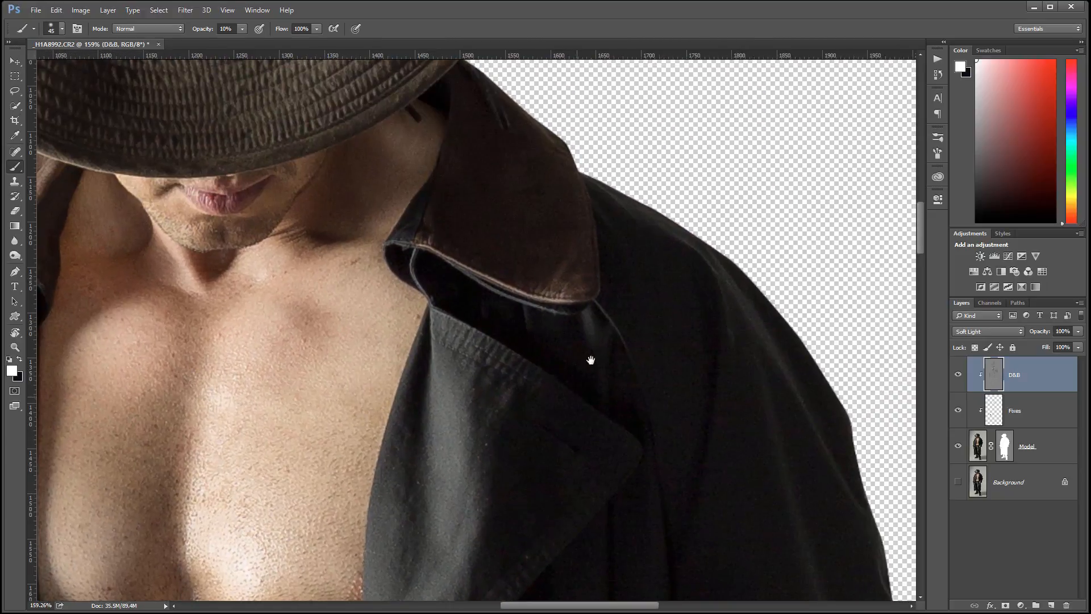
drag(758, 442, 666, 209)
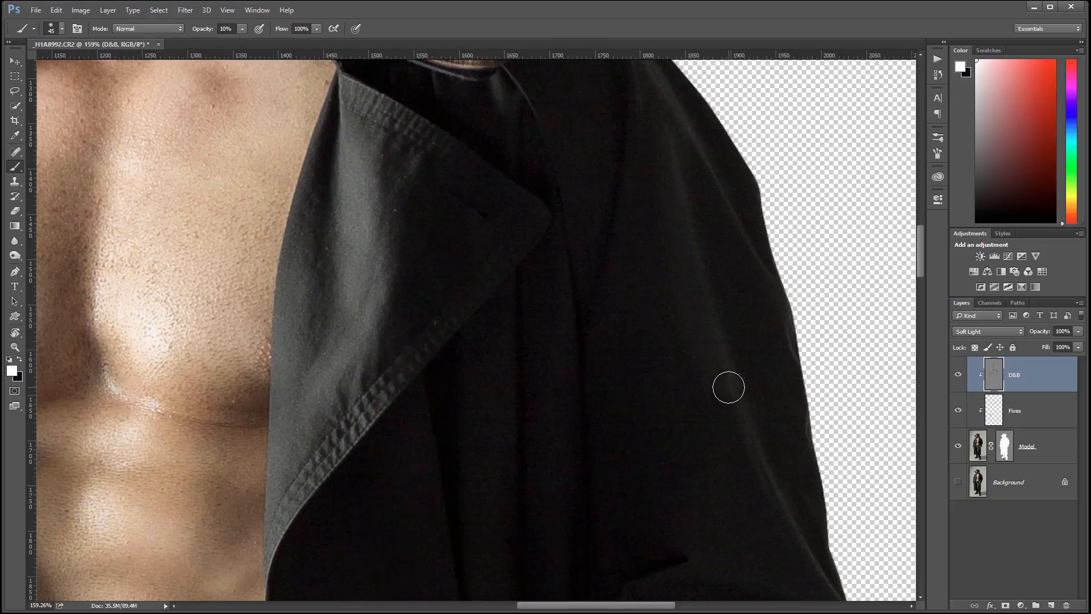
- Reduce the brush to 25 px and dodge the creases at the dark sleeve's elbow and down to its cuff
key(bracketleft)
drag(747, 432, 714, 191)
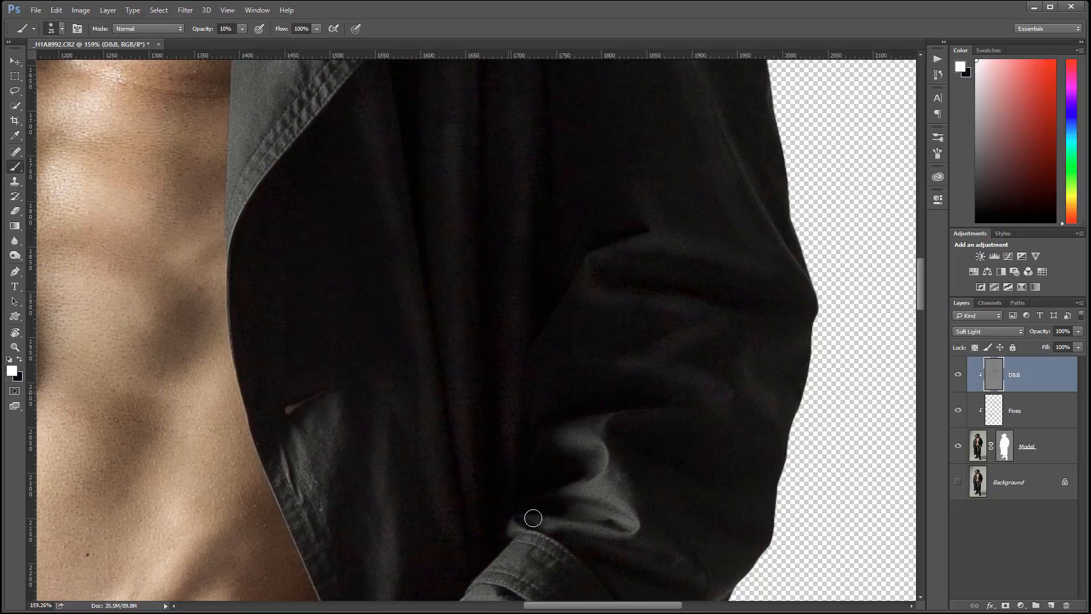
drag(721, 355, 719, 296)
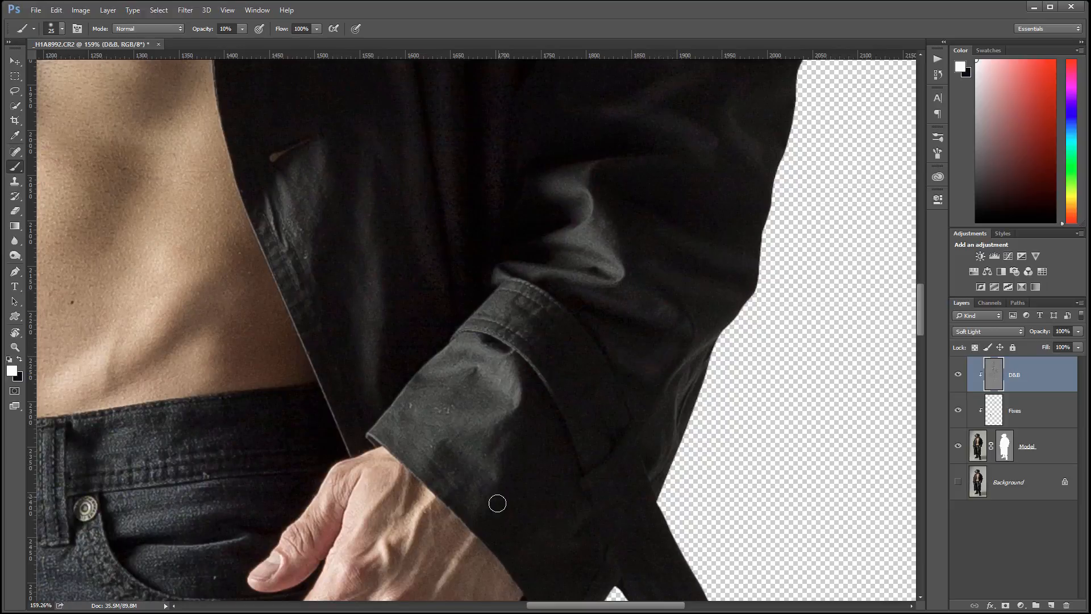
- Burn the shadows around the knuckles and fingers of the hand beside the jeans with black
drag(569, 501, 726, 215)
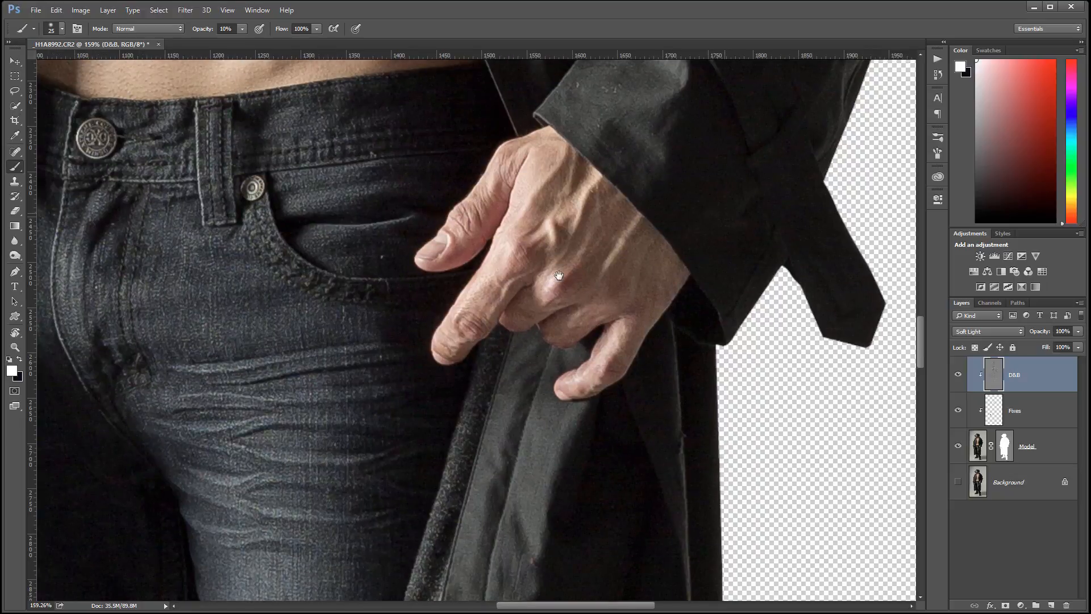
key(x)
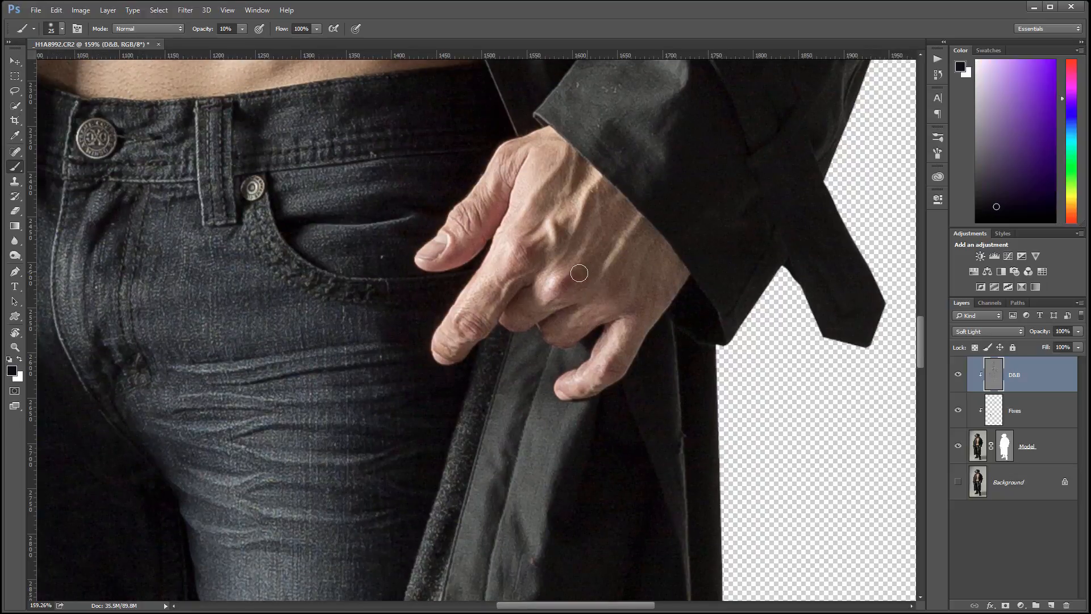
drag(563, 307, 547, 313)
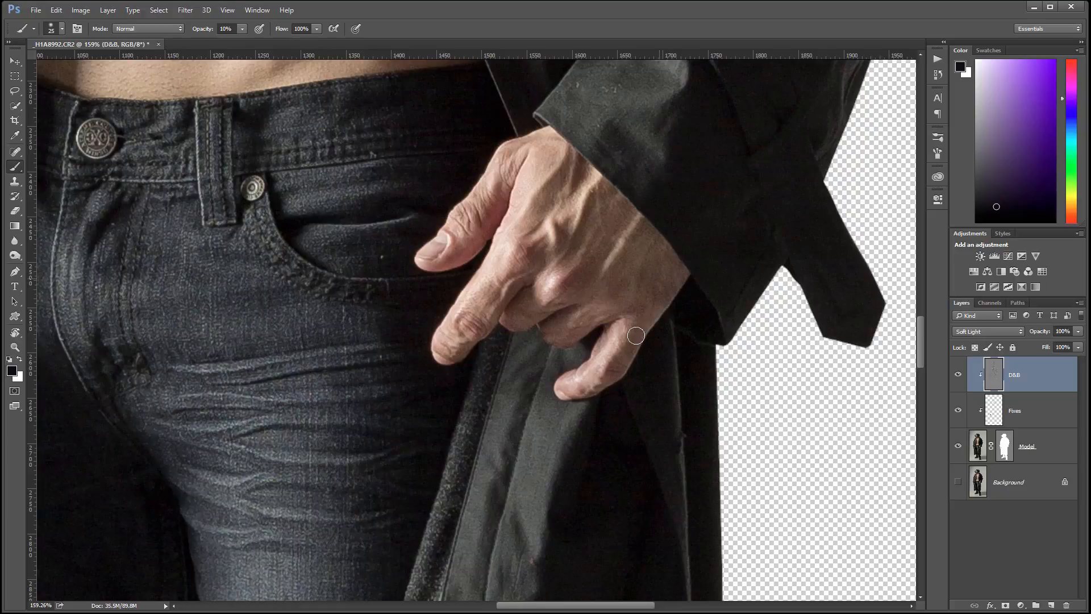
- Set white as the foreground colour and inspect the coat from its lower folds up to the cuff and sleeve
key(x)
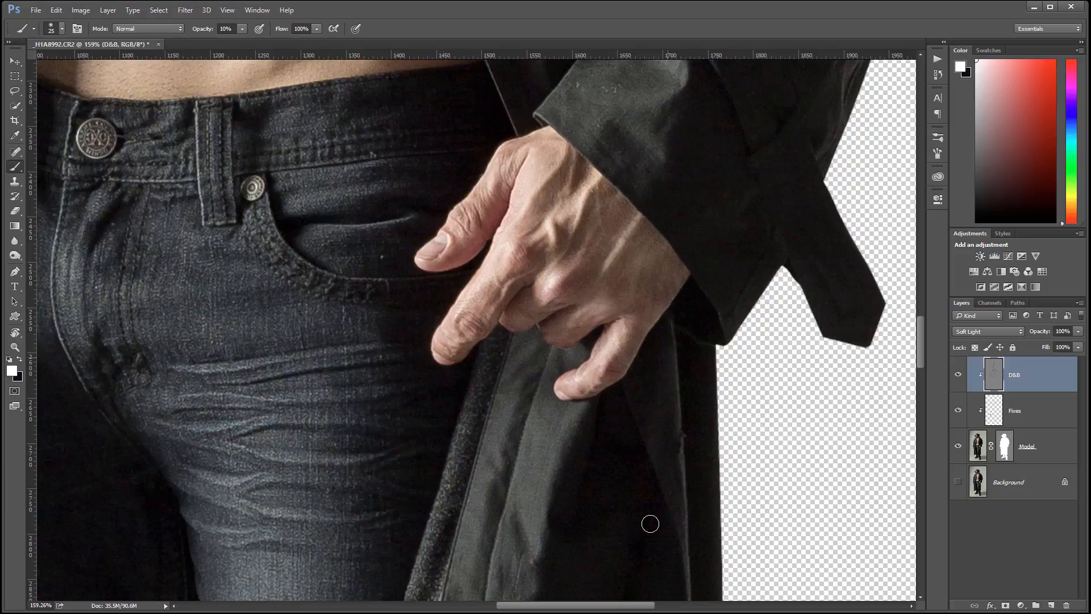
drag(741, 484, 773, 151)
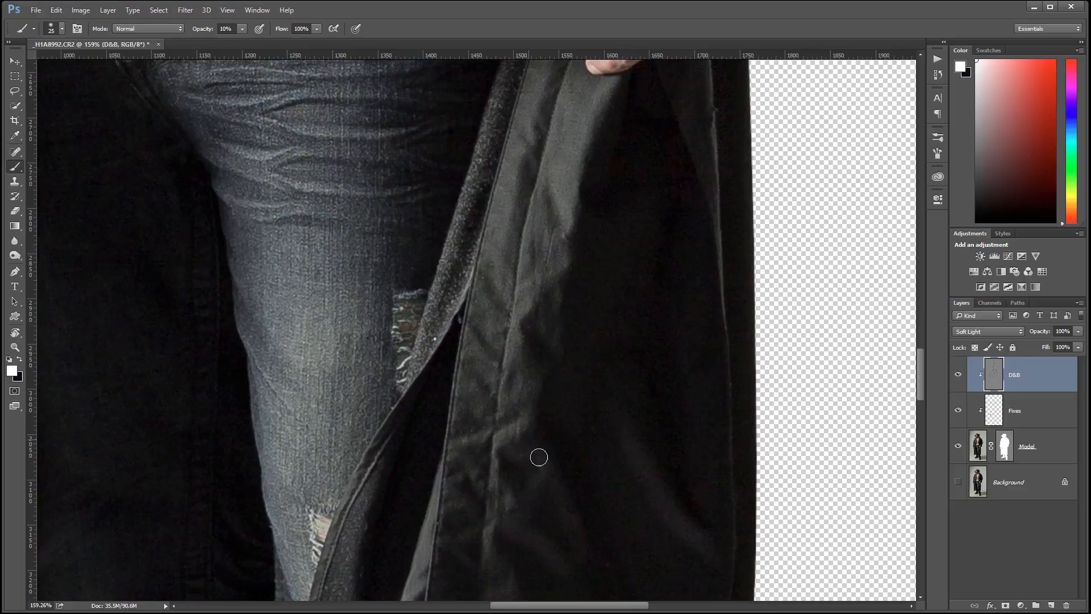
drag(801, 149, 787, 416)
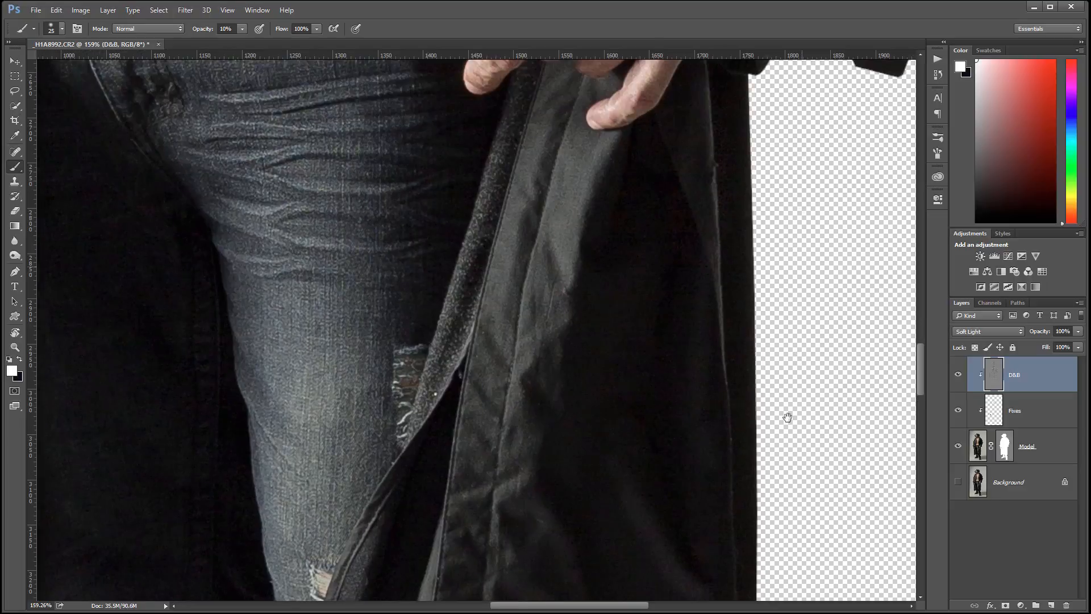
drag(794, 104, 660, 317)
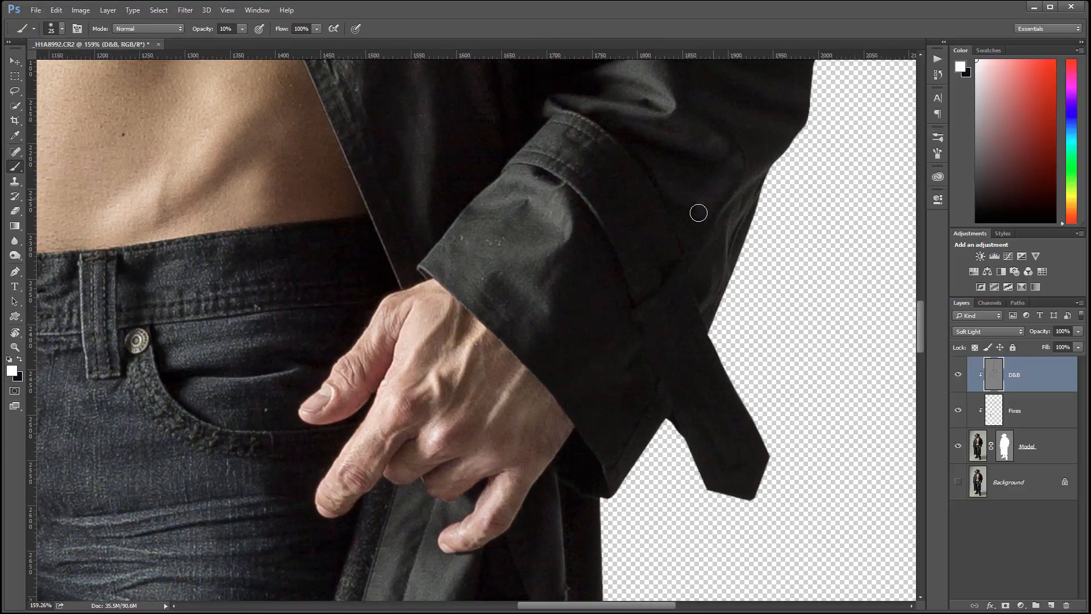
drag(826, 135, 718, 463)
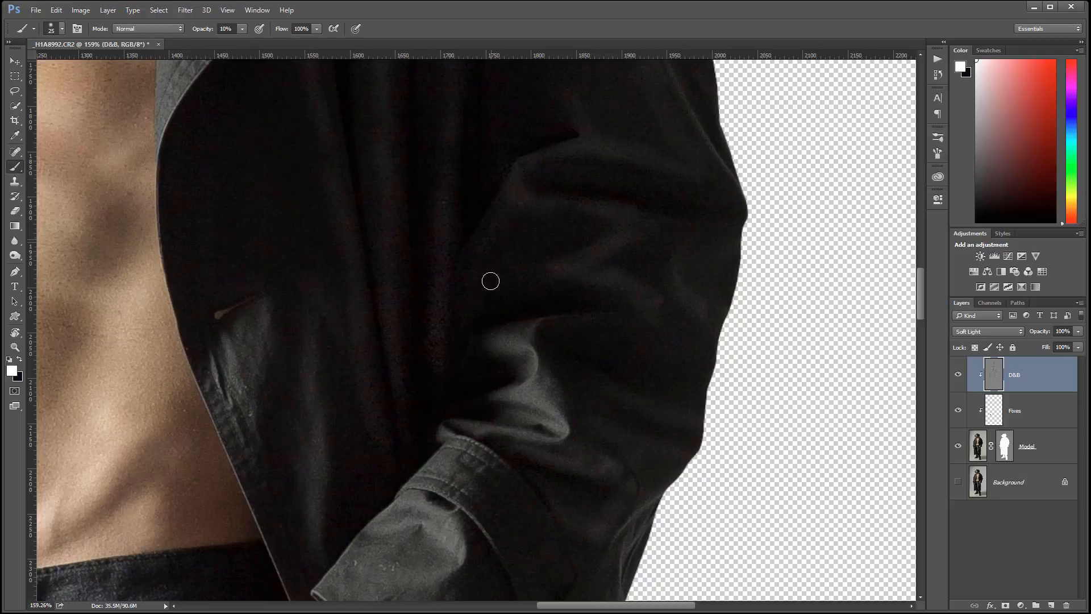
- Toggle the D&B layer's visibility repeatedly to compare the torso and the full figure with and without the dodging and burning
scroll(427, 290, down, 5)
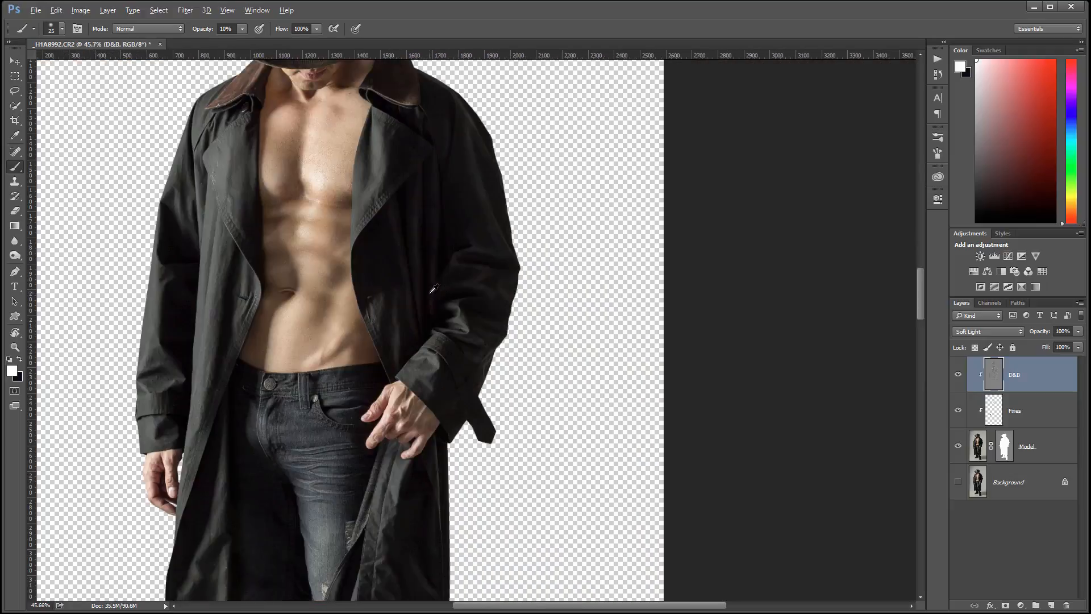
click(961, 380)
click(961, 380)
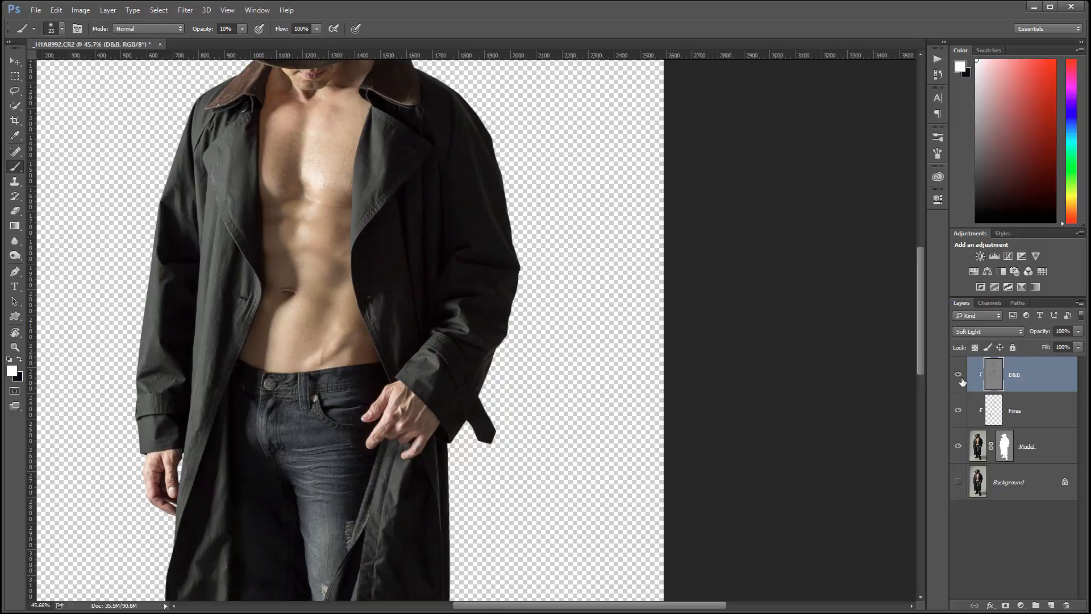
click(959, 376)
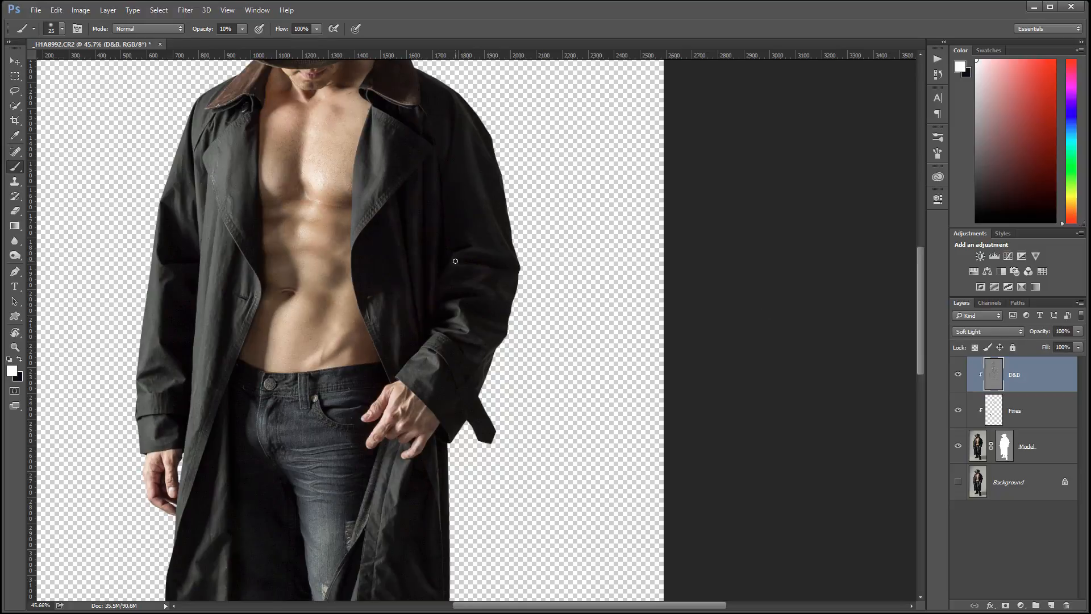
scroll(455, 261, down, 5)
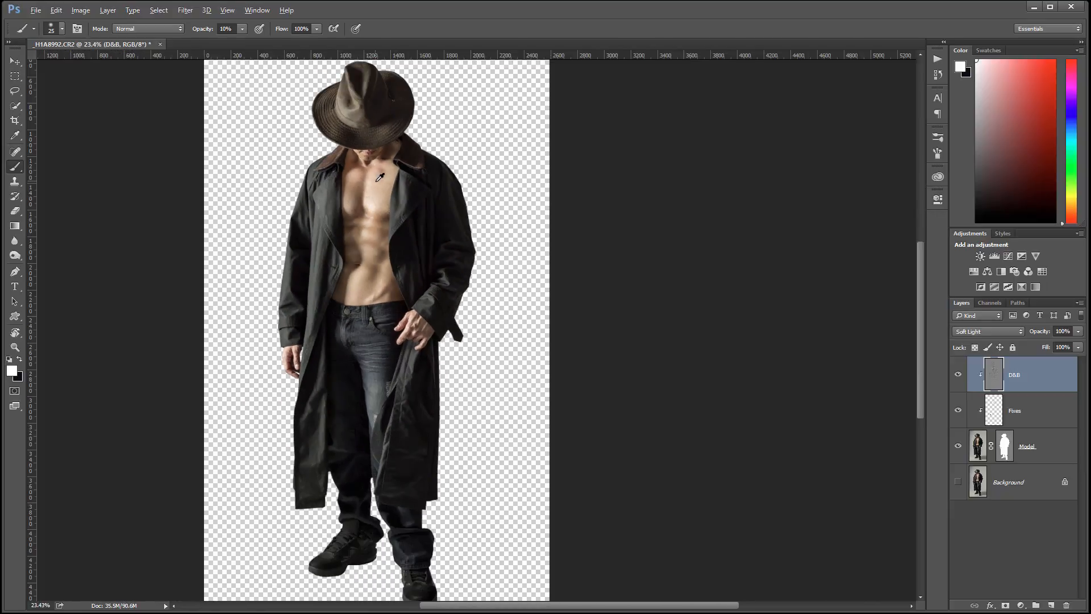
click(959, 374)
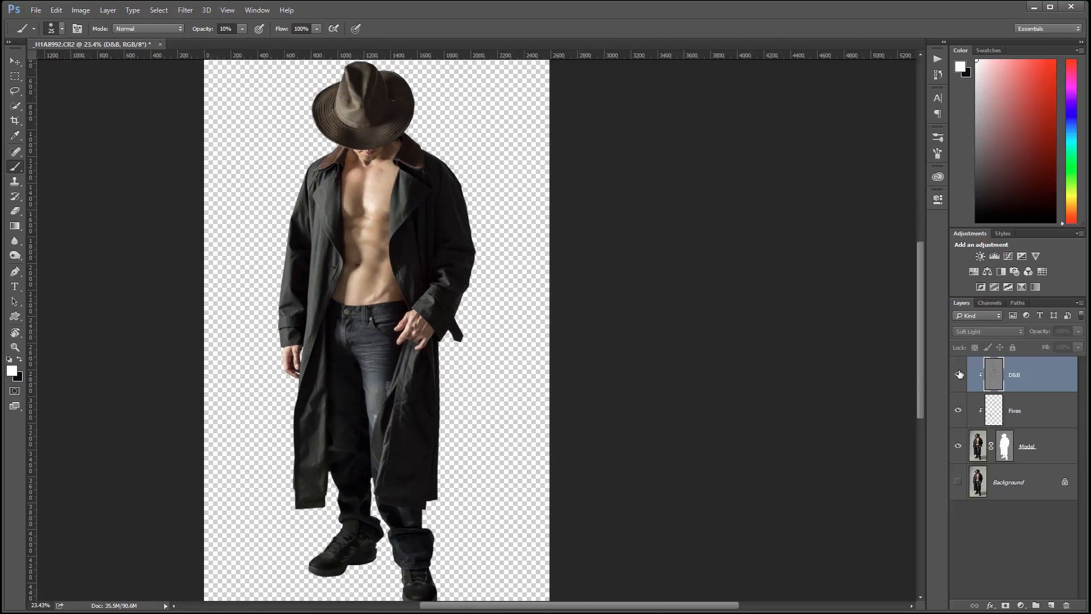
click(959, 374)
click(959, 374)
click(959, 374)
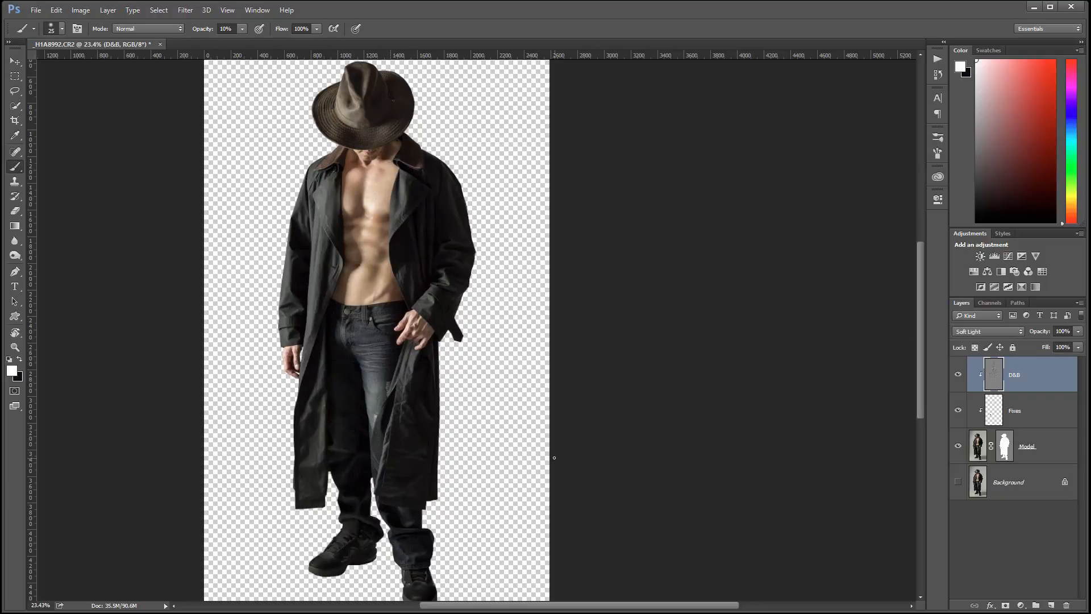